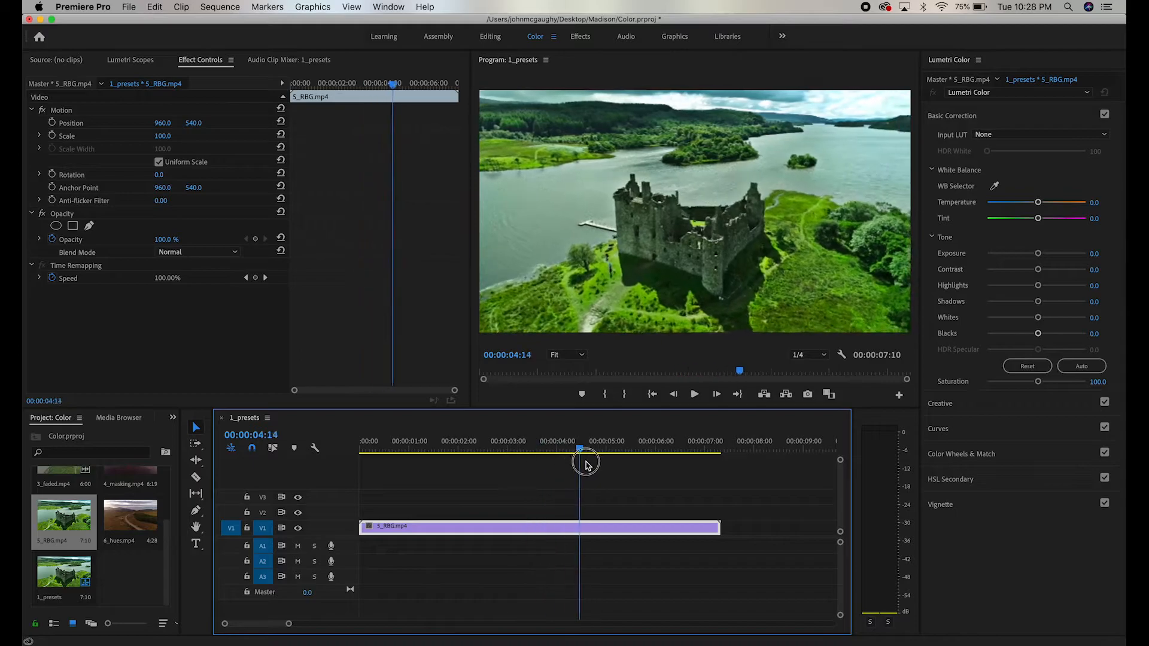
Step: Set the program playback resolution to 1/2 and play the castle clip from about two seconds in
{"action": "left_click", "coordinate": [813, 386]}
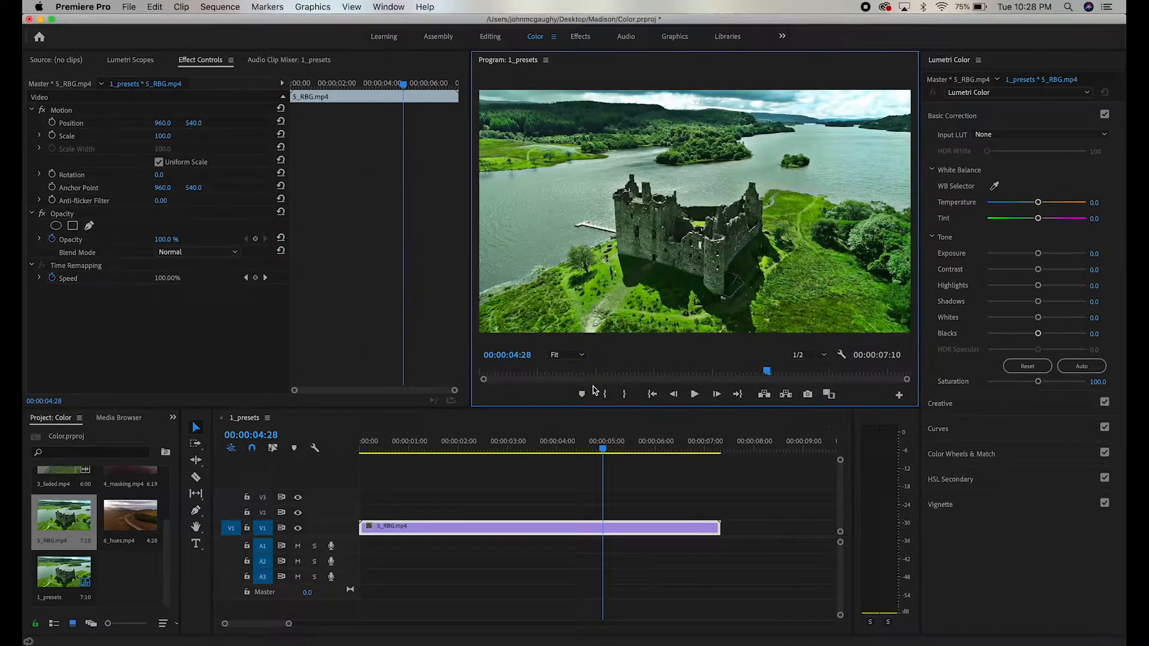
{"action": "left_click_drag", "start_coordinate": [544, 440], "coordinate": [456, 434]}
{"action": "key", "text": "space"}
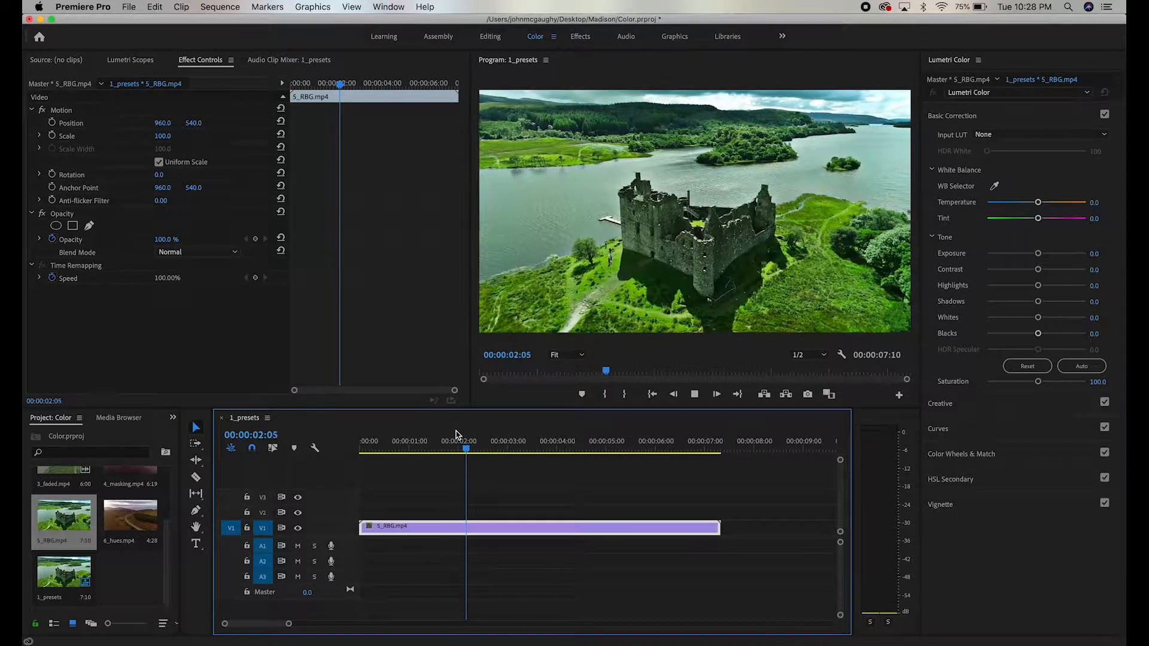
{"action": "key", "text": "space"}
Step: Show the Lumetri scopes and place the playhead at 00:00:02:18
{"action": "left_click", "coordinate": [131, 62]}
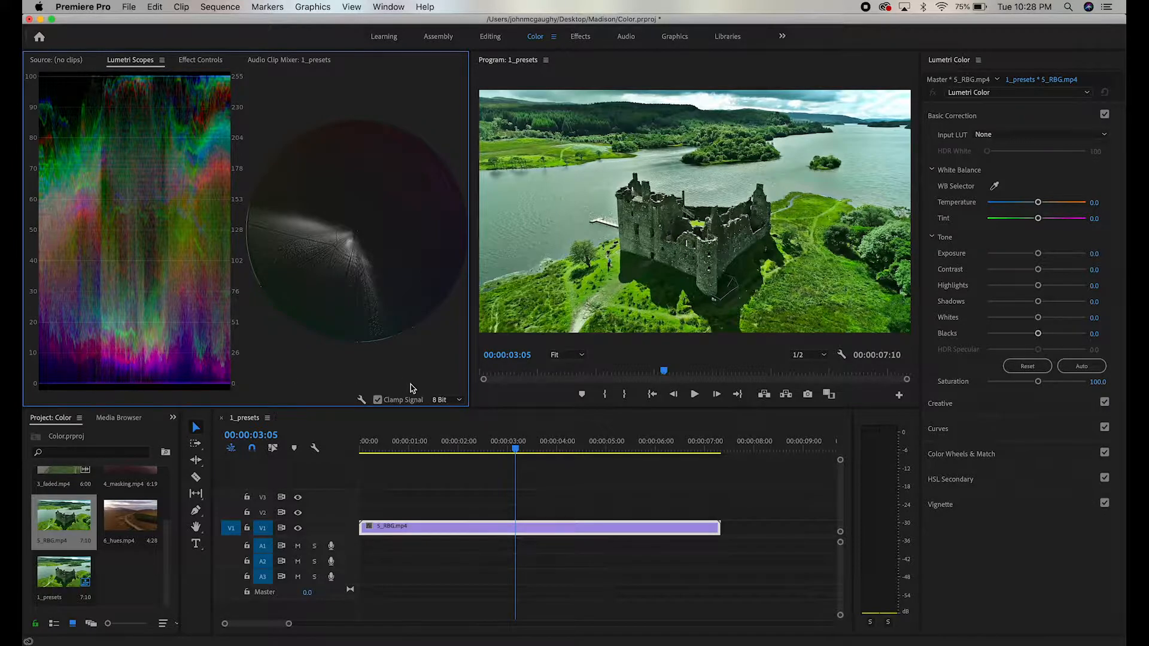
{"action": "left_click_drag", "start_coordinate": [515, 445], "coordinate": [488, 446]}
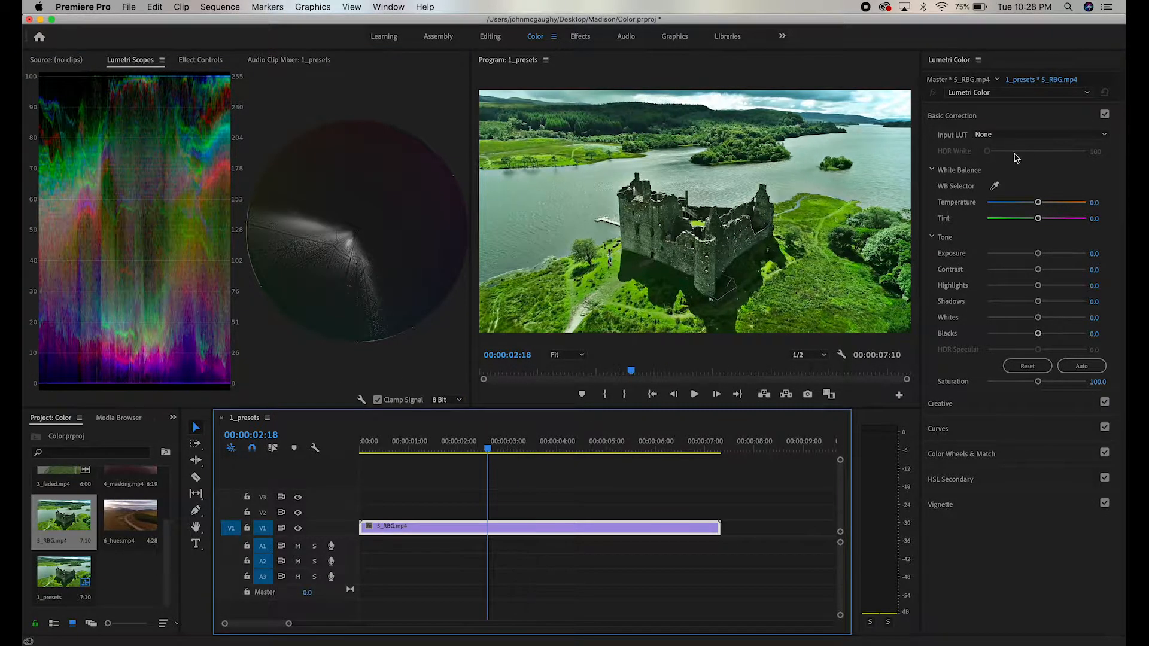
Step: Try white balancing from the bright sky with the WB Selector and adjusting temperature and tint, and reset both to 0
{"action": "left_click", "coordinate": [995, 185]}
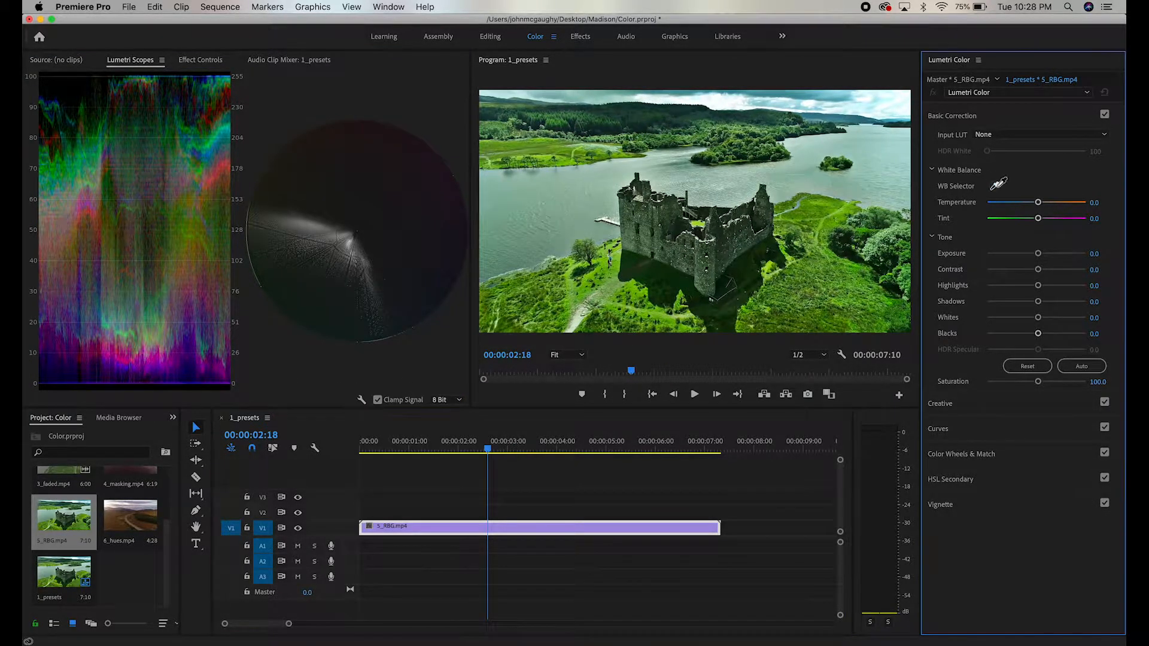
{"action": "left_click", "coordinate": [903, 96]}
{"action": "mouse_move", "coordinate": [1038, 218]}
{"action": "left_mouse_down"}
{"action": "mouse_move", "coordinate": [1051, 224]}
{"action": "mouse_move", "coordinate": [1018, 202]}
{"action": "mouse_move", "coordinate": [1059, 204]}
{"action": "mouse_move", "coordinate": [1011, 201]}
{"action": "mouse_move", "coordinate": [1028, 201]}
{"action": "left_mouse_up"}
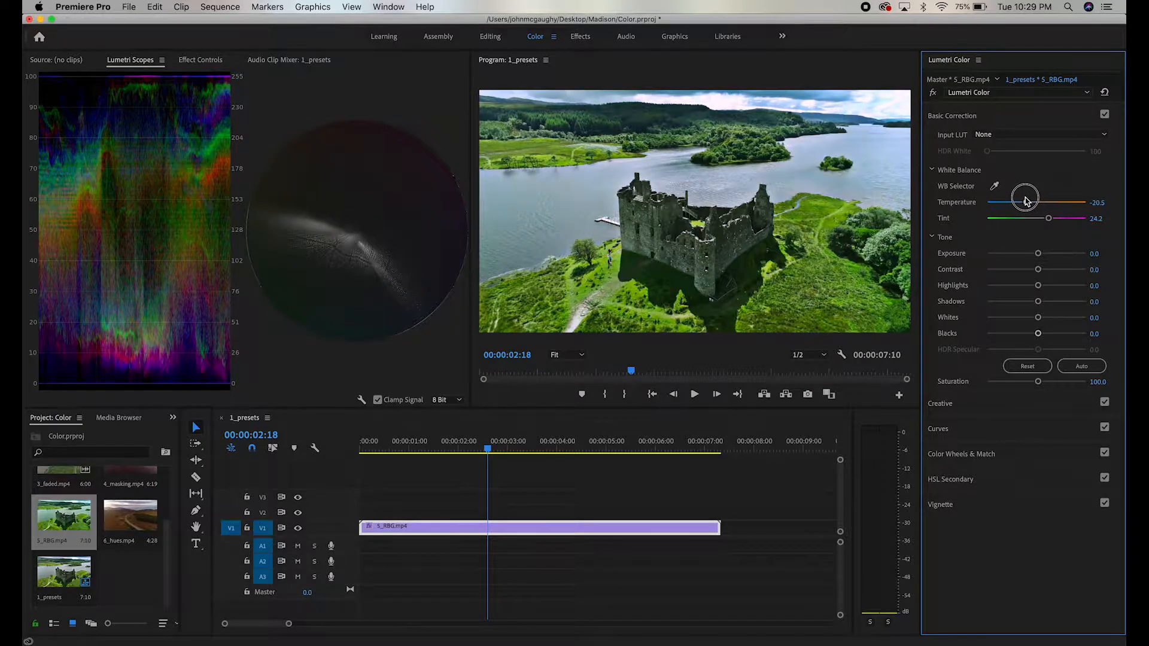
{"action": "double_click", "coordinate": [1029, 202]}
{"action": "double_click", "coordinate": [1050, 219]}
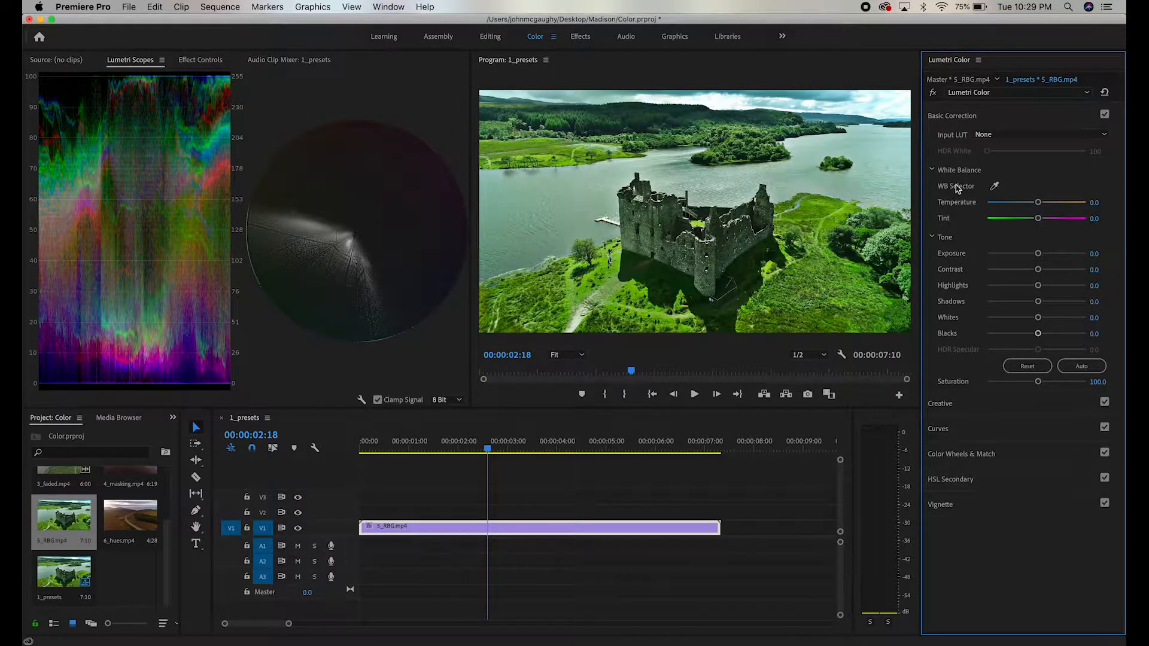
Step: In the RGB Curves, anchor the middle of the master curve and raise its upper section slightly to brighten the highlights
{"action": "left_click", "coordinate": [960, 118]}
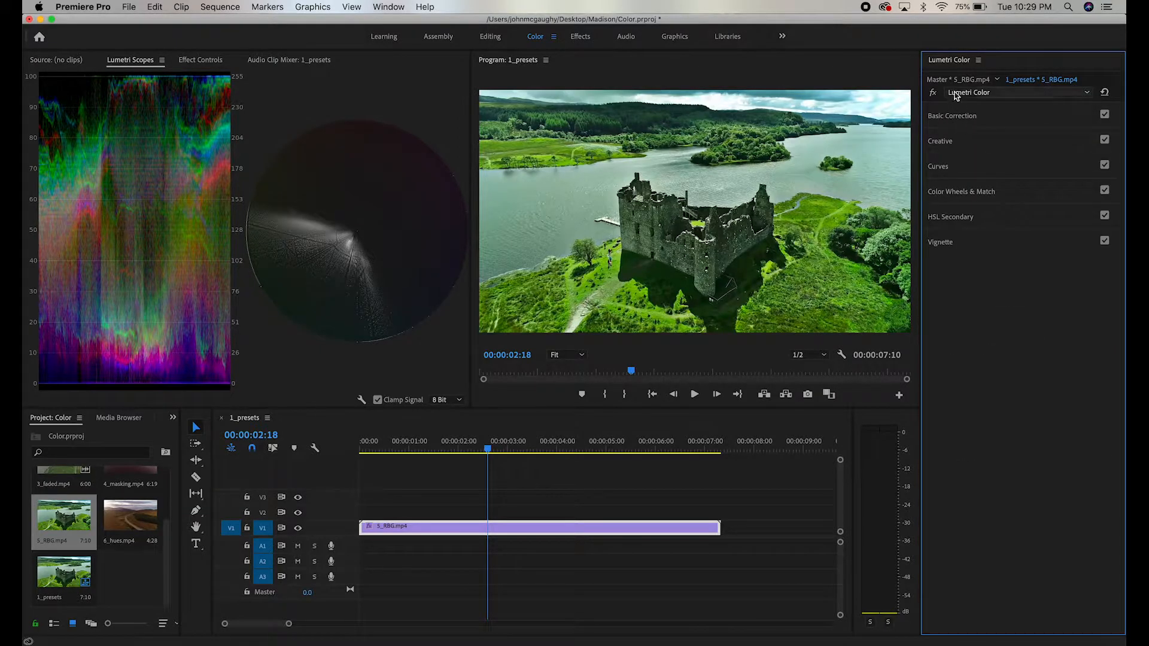
{"action": "left_click", "coordinate": [957, 168]}
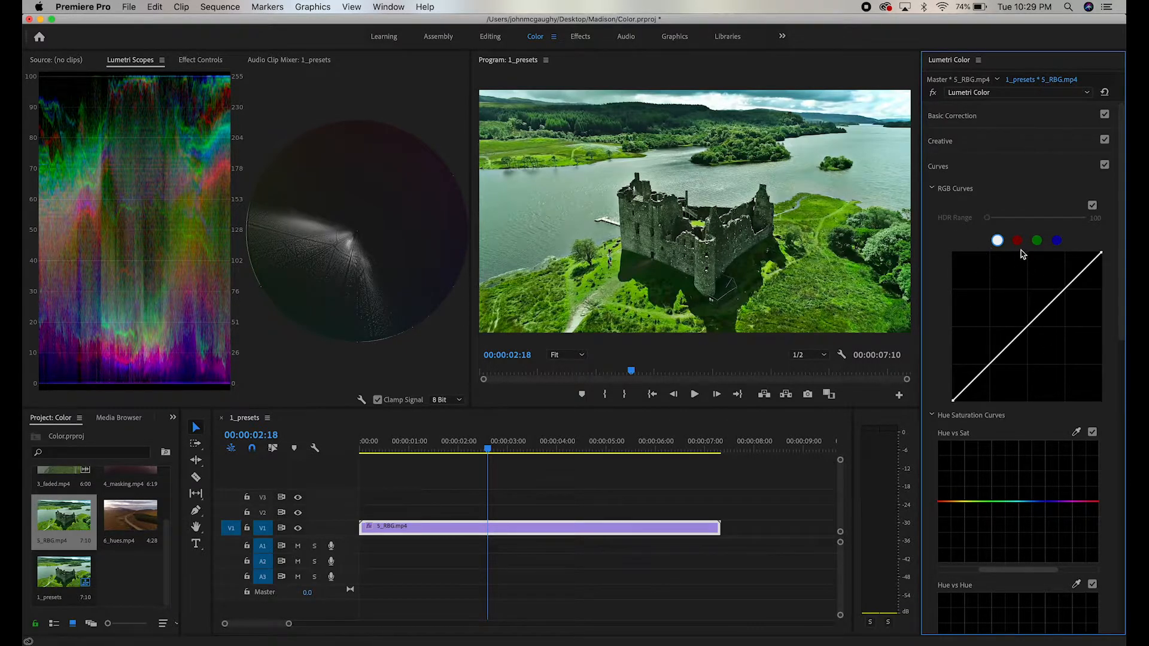
{"action": "left_click", "coordinate": [1100, 255]}
{"action": "mouse_move", "coordinate": [1101, 255]}
{"action": "left_mouse_down"}
{"action": "mouse_move", "coordinate": [1122, 429]}
{"action": "mouse_move", "coordinate": [1115, 321]}
{"action": "mouse_move", "coordinate": [1041, 225]}
{"action": "mouse_move", "coordinate": [957, 195]}
{"action": "mouse_move", "coordinate": [898, 195]}
{"action": "mouse_move", "coordinate": [959, 195]}
{"action": "mouse_move", "coordinate": [1084, 256]}
{"action": "left_mouse_up"}
{"action": "left_click_drag", "start_coordinate": [1037, 318], "coordinate": [1080, 338]}
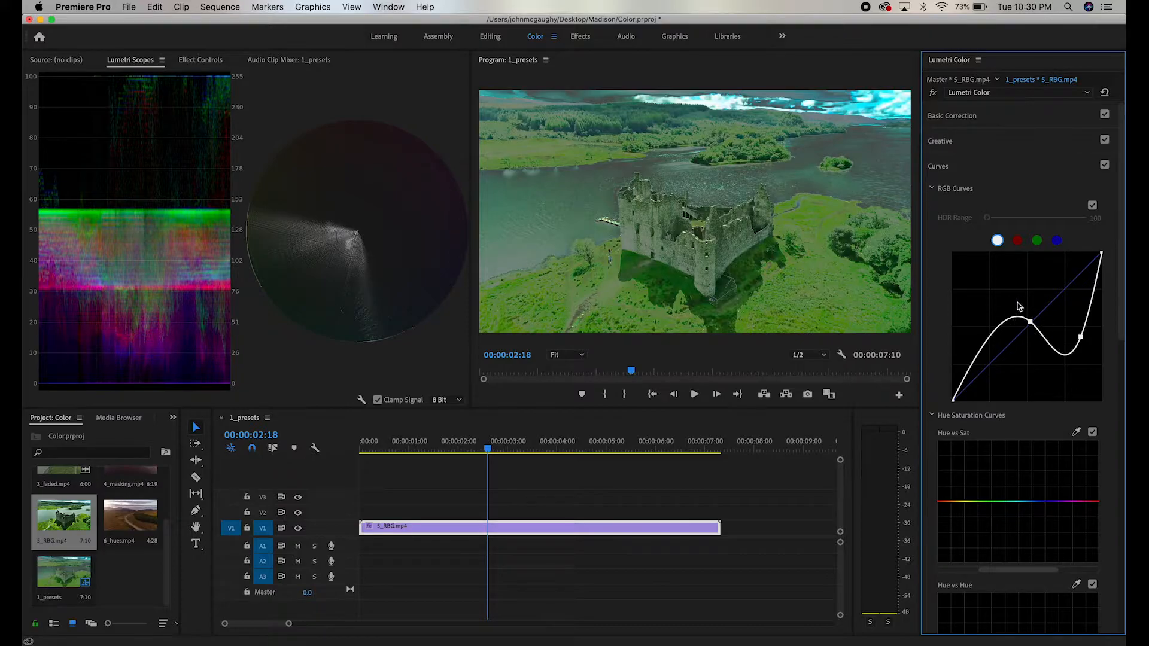
{"action": "left_click_drag", "start_coordinate": [1080, 337], "coordinate": [1023, 217]}
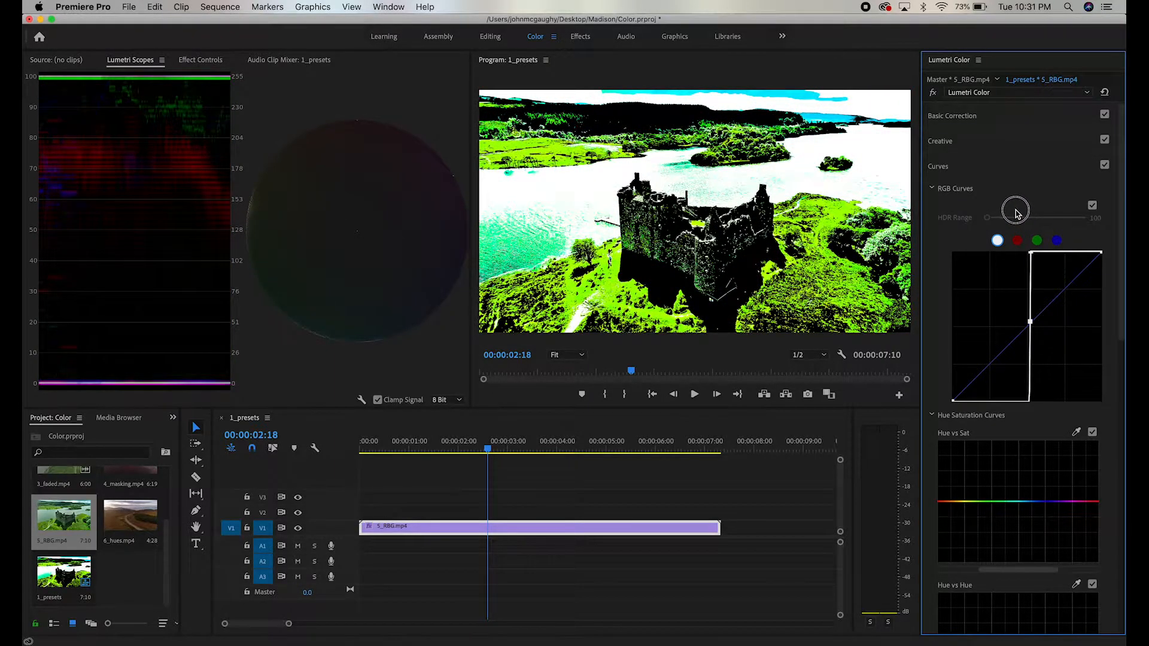
{"action": "left_click_drag", "start_coordinate": [1015, 212], "coordinate": [1054, 291]}
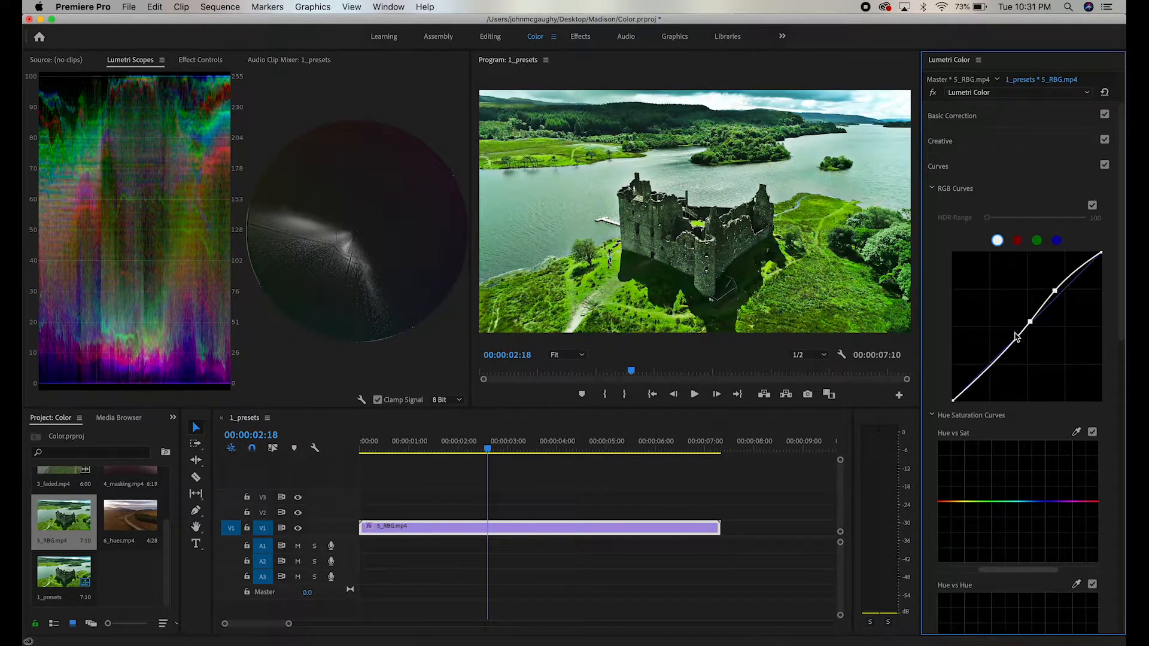
Step: Pull the lower part of the master curve down slightly and add another raised highlight point near its upper end
{"action": "left_click_drag", "start_coordinate": [1015, 349], "coordinate": [993, 366]}
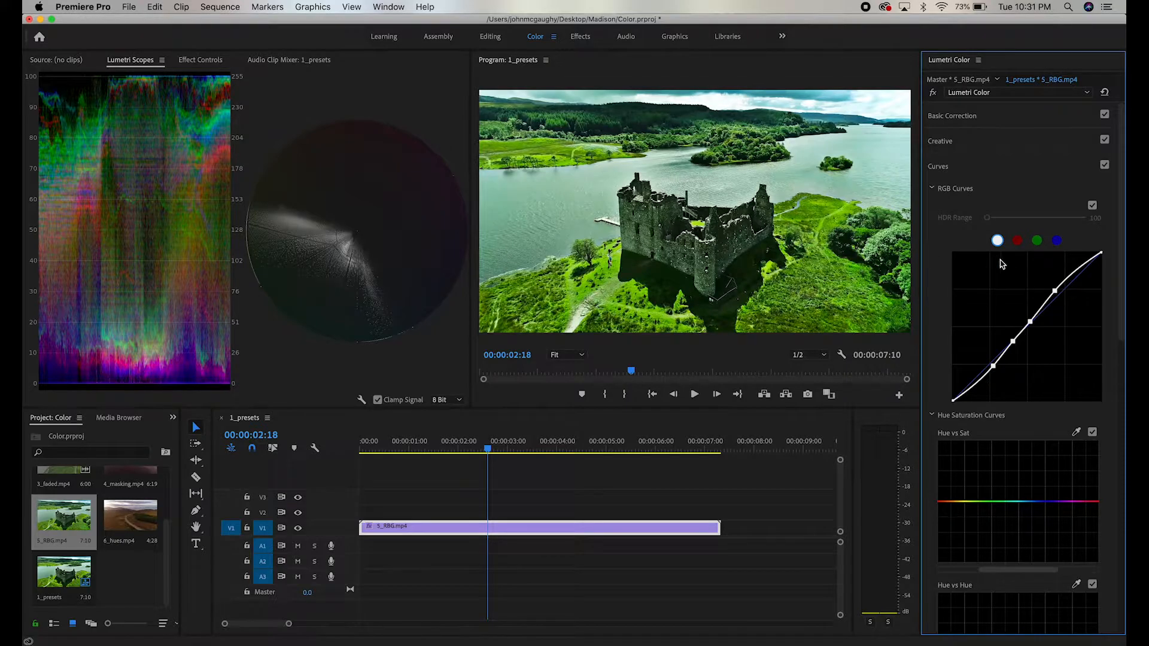
{"action": "left_click", "coordinate": [1072, 274]}
{"action": "left_click_drag", "start_coordinate": [1072, 273], "coordinate": [1072, 272]}
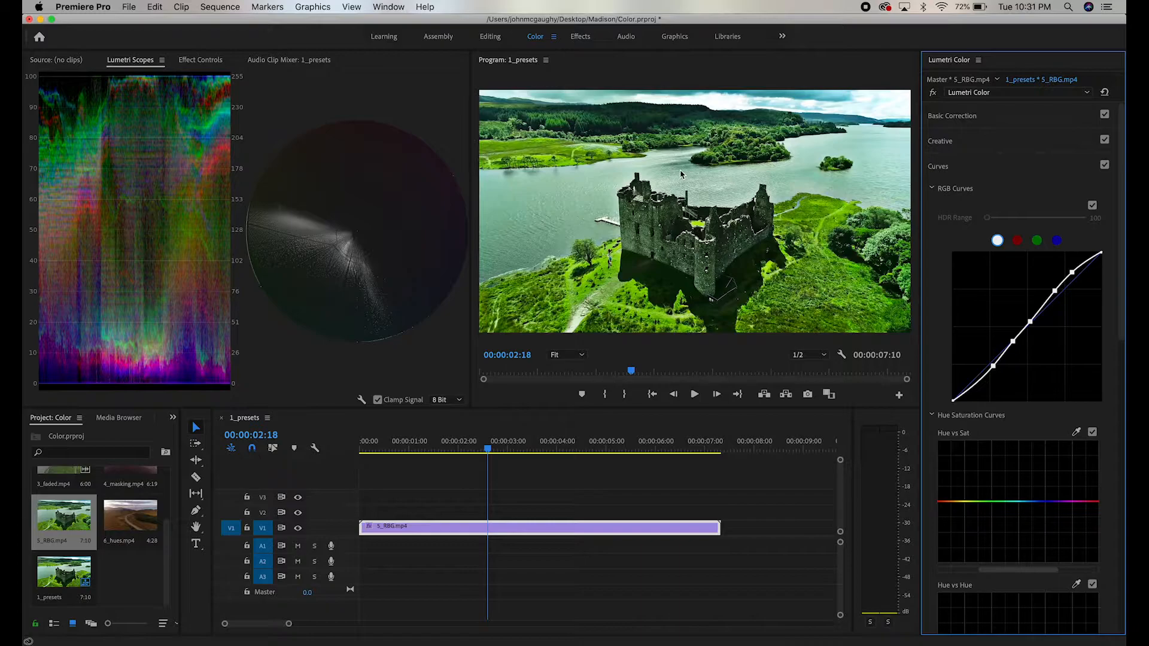
Step: On the green curve, anchor the midtones and upper midtones, pull the highlights down, and lower the shadows slightly
{"action": "left_click", "coordinate": [1036, 240]}
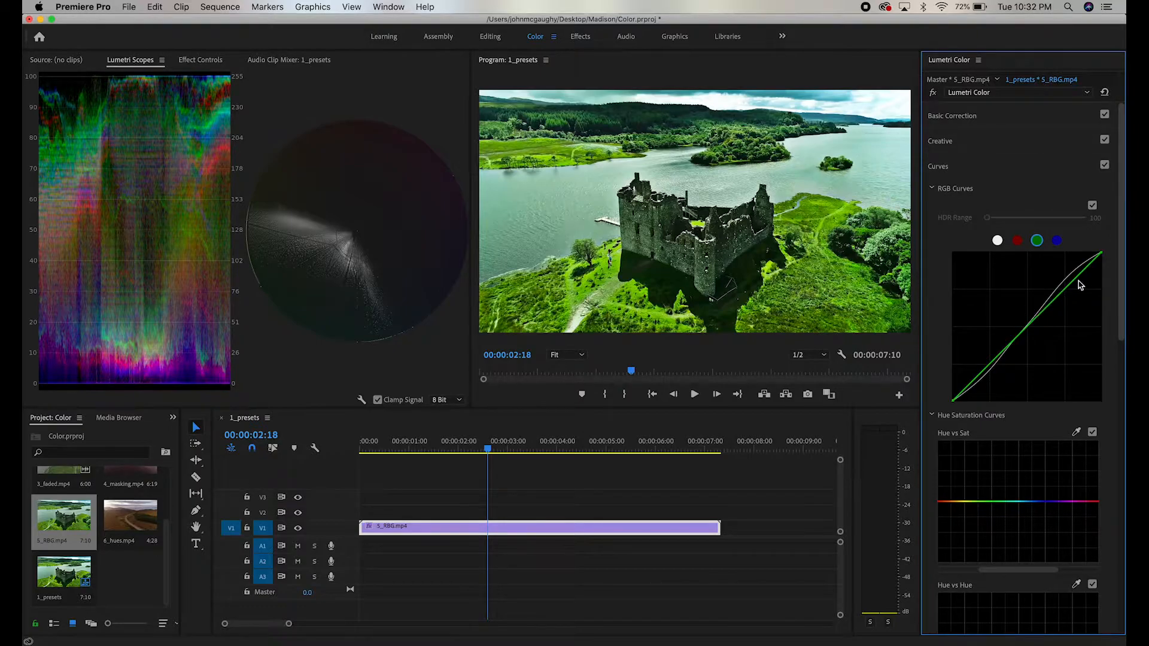
{"action": "left_click_drag", "start_coordinate": [1102, 259], "coordinate": [919, 236]}
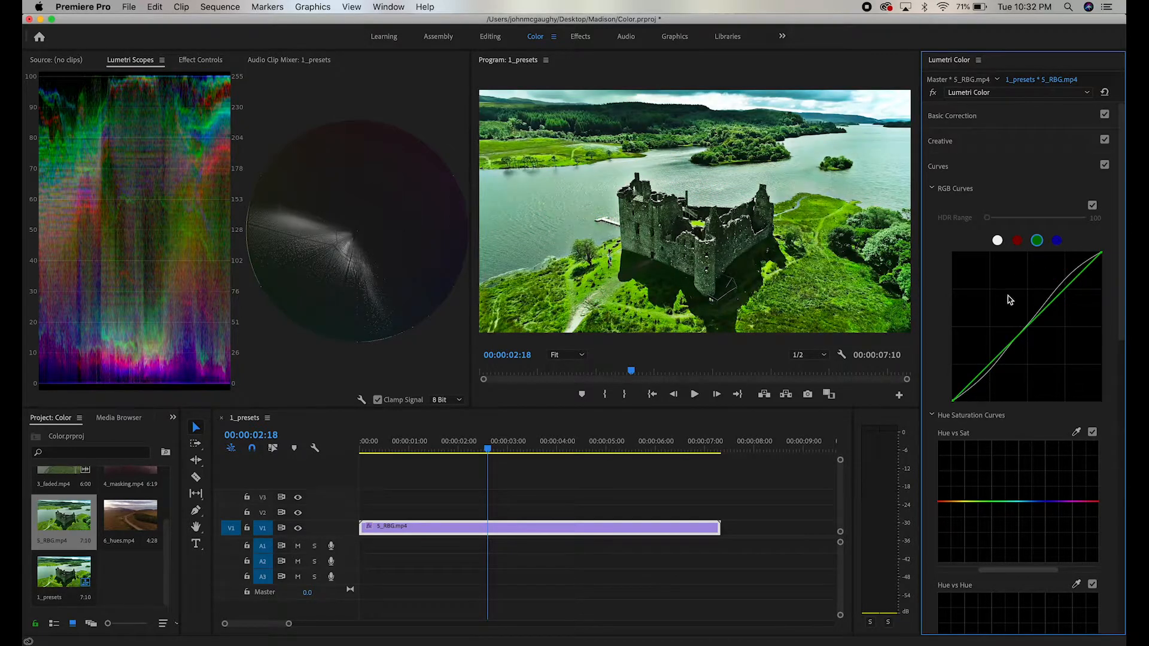
{"action": "left_click", "coordinate": [1037, 318]}
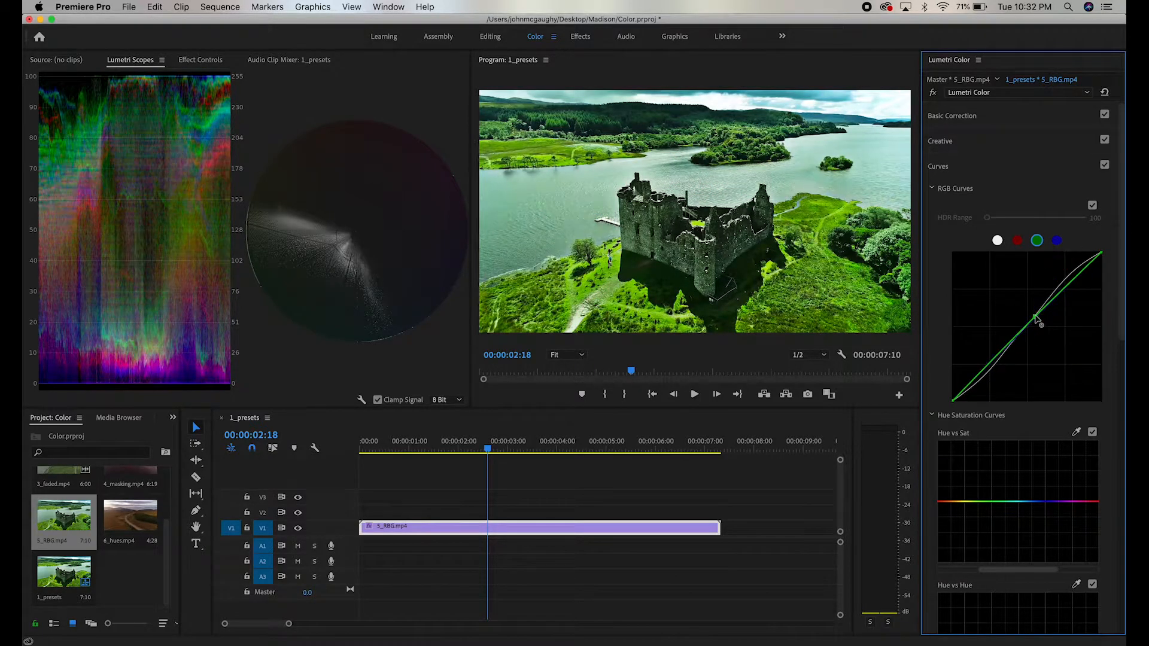
{"action": "left_click", "coordinate": [1059, 290]}
{"action": "left_click", "coordinate": [1072, 281]}
{"action": "left_click_drag", "start_coordinate": [1075, 286], "coordinate": [1083, 286]}
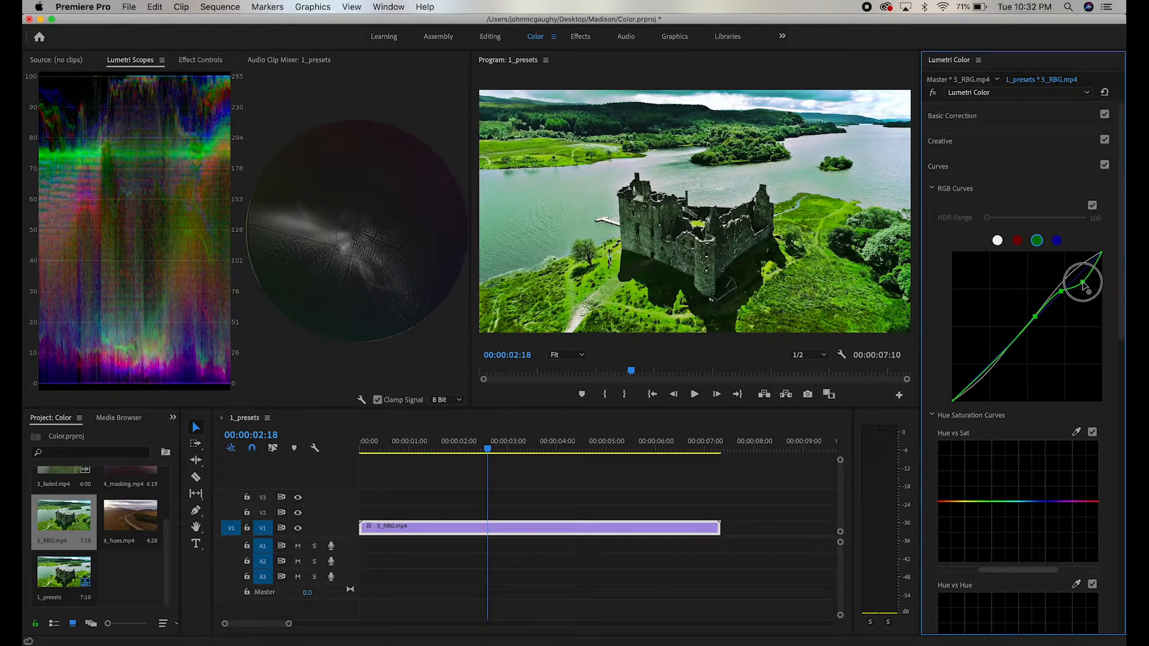
{"action": "left_click_drag", "start_coordinate": [1011, 346], "coordinate": [1006, 351]}
Step: Reshape the red curve's highlights and lift its shadows, and lower the upper endpoint of the blue curve slightly
{"action": "left_click", "coordinate": [1017, 240]}
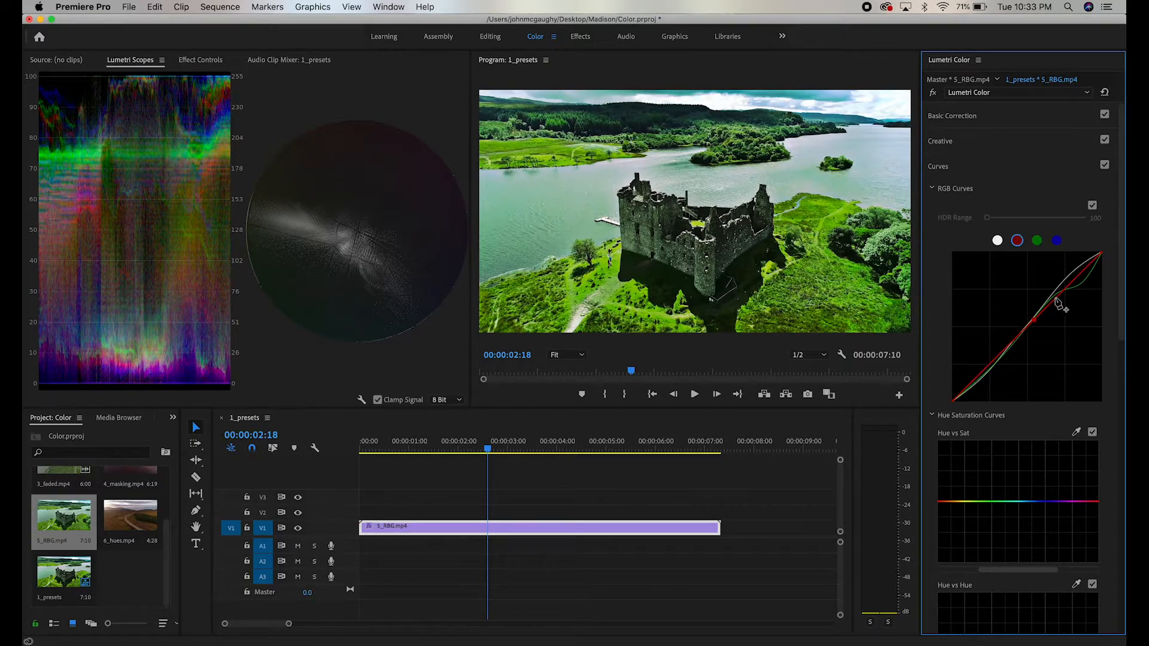
{"action": "left_click_drag", "start_coordinate": [1067, 290], "coordinate": [1063, 281]}
{"action": "double_click", "coordinate": [995, 357]}
{"action": "left_click_drag", "start_coordinate": [996, 356], "coordinate": [1020, 336]}
{"action": "left_click", "coordinate": [1056, 240]}
{"action": "left_click_drag", "start_coordinate": [1099, 255], "coordinate": [1103, 262]}
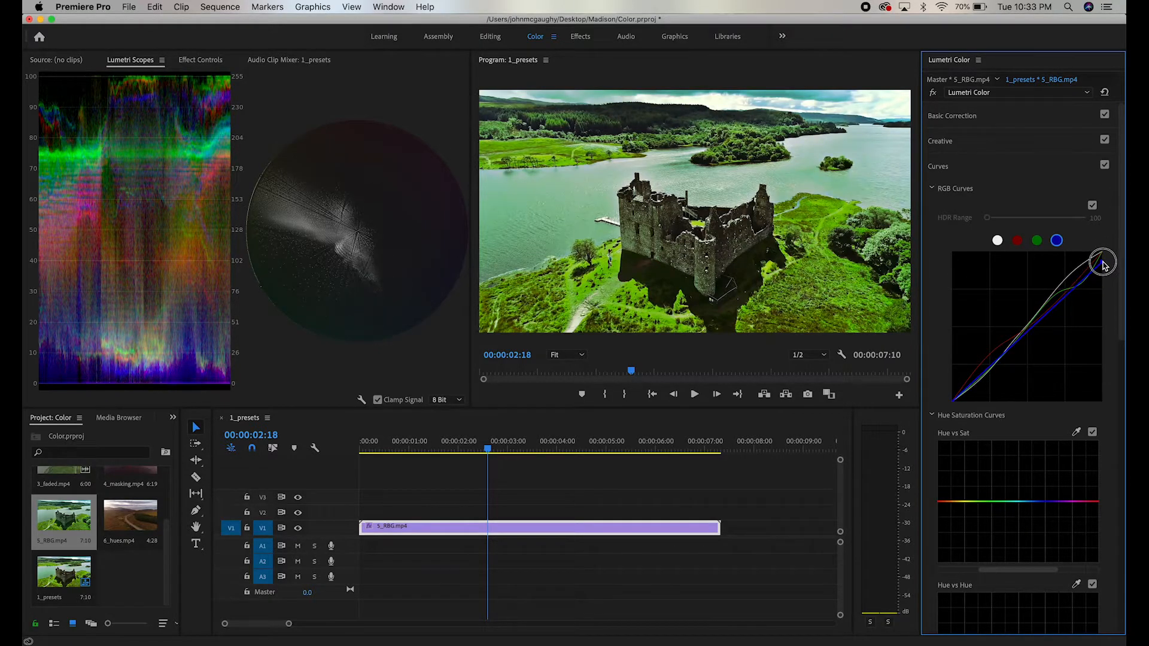
Step: Switch the RGB Curves off and on repeatedly to compare the image before and after the adjustments
{"action": "left_click", "coordinate": [1091, 206]}
{"action": "left_click", "coordinate": [1092, 206]}
{"action": "left_click", "coordinate": [1089, 208]}
{"action": "left_click", "coordinate": [1089, 208]}
{"action": "left_click", "coordinate": [1091, 206]}
{"action": "left_click", "coordinate": [1091, 207]}
{"action": "left_click", "coordinate": [1091, 206]}
{"action": "left_click", "coordinate": [1091, 206]}
{"action": "left_click", "coordinate": [1091, 206]}
{"action": "left_click", "coordinate": [1091, 207]}
{"action": "left_click", "coordinate": [1091, 206]}
{"action": "left_click", "coordinate": [1091, 206]}
Step: Try an extreme downward pull of a highlight point on the master curve, preview it through the clip, and undo the change
{"action": "left_click", "coordinate": [997, 240]}
{"action": "left_click", "coordinate": [1054, 291]}
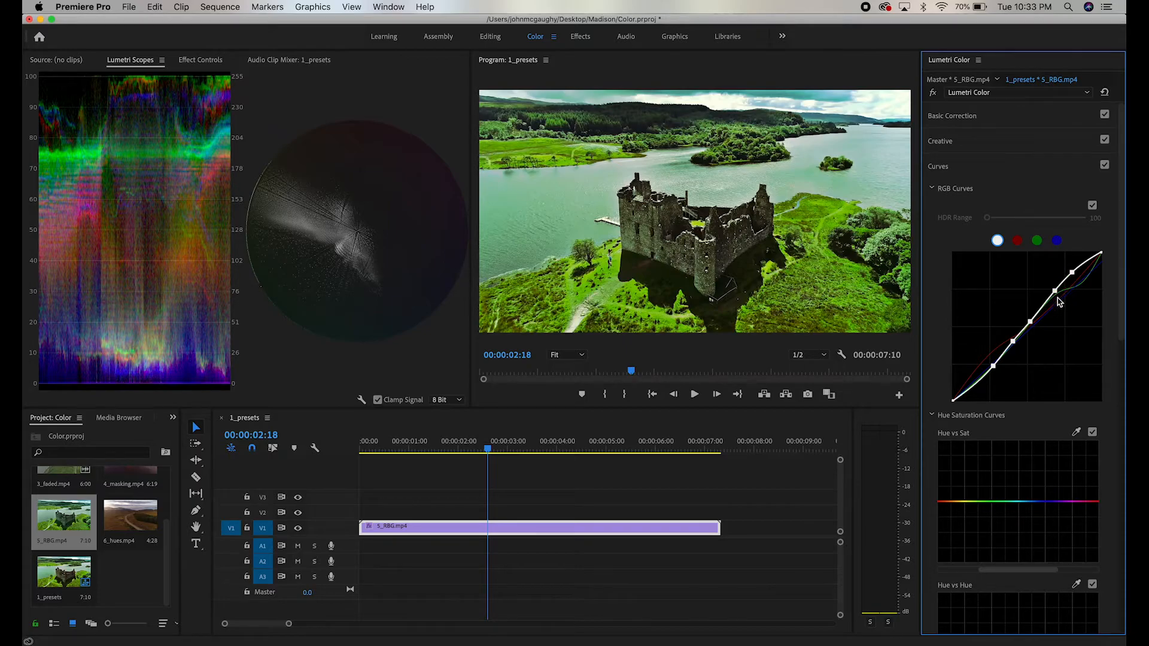
{"action": "left_click_drag", "start_coordinate": [1054, 294], "coordinate": [1079, 392]}
{"action": "left_click", "coordinate": [359, 443]}
{"action": "key", "text": "space"}
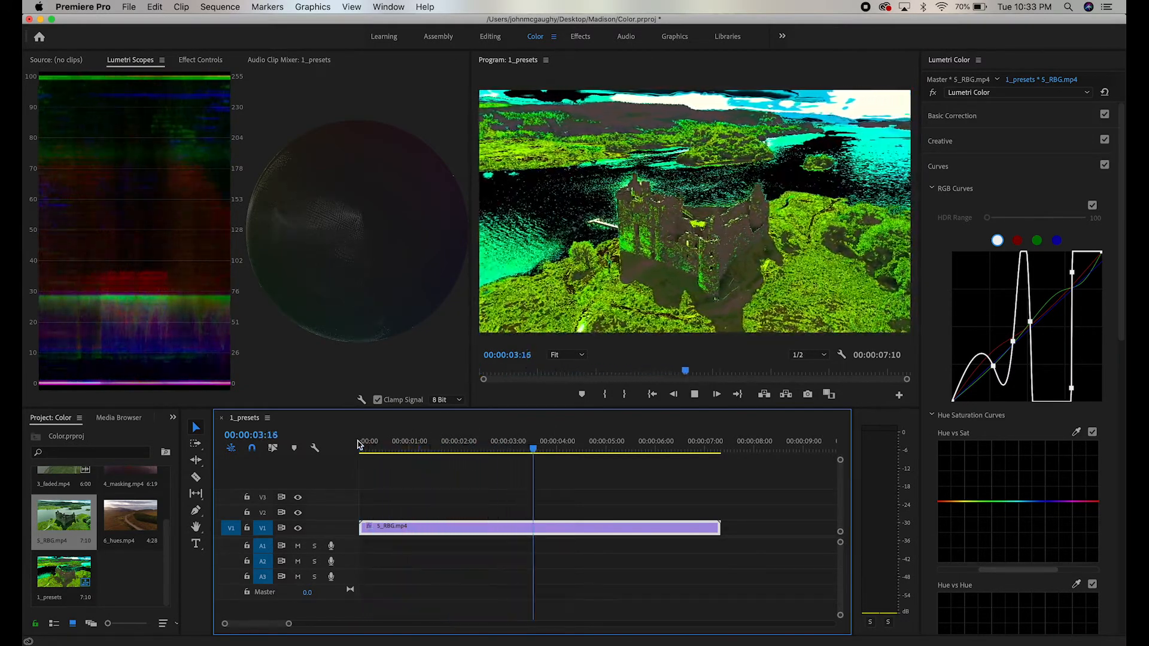
{"action": "left_click_drag", "start_coordinate": [357, 443], "coordinate": [600, 477]}
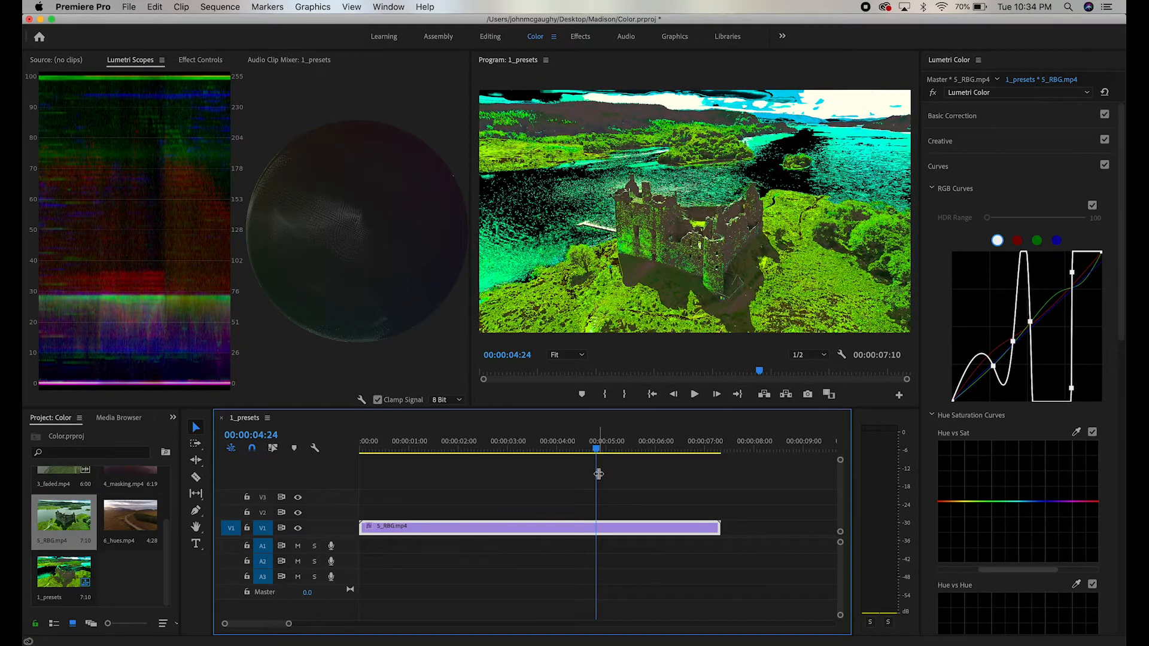
{"action": "key", "text": "super+z"}
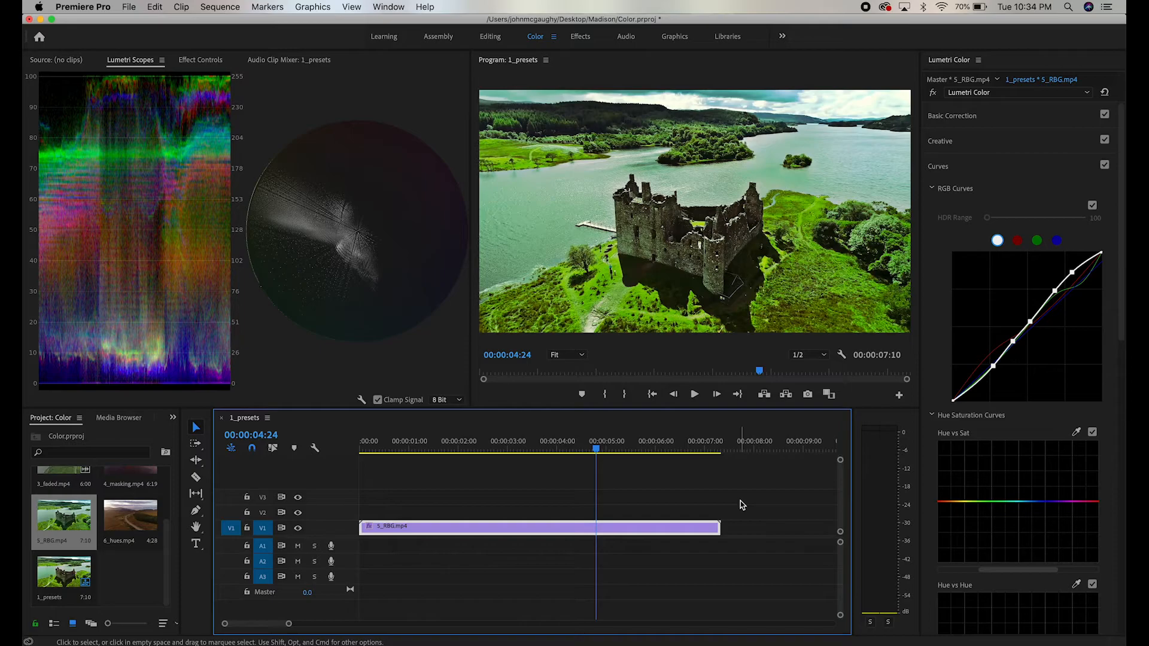